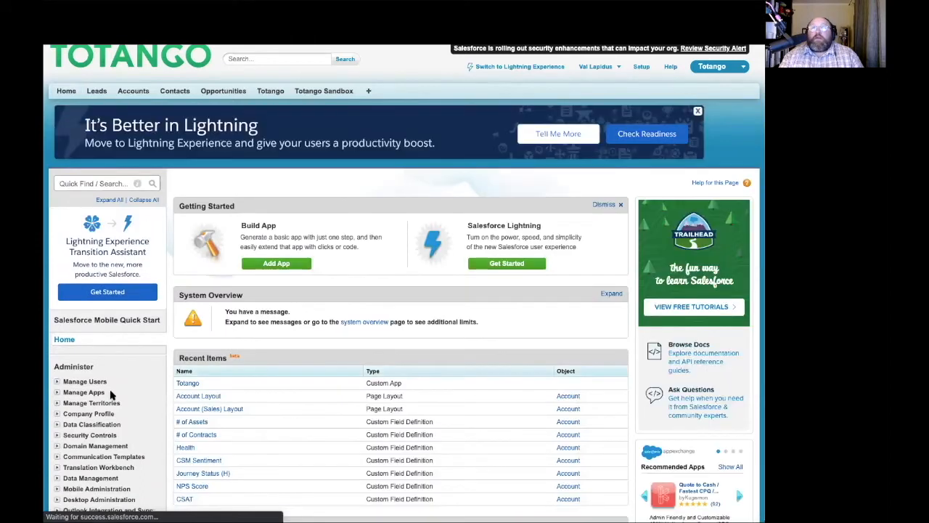
- Open the Apps setup page under Build > Create
scroll(108, 392, down, 3)
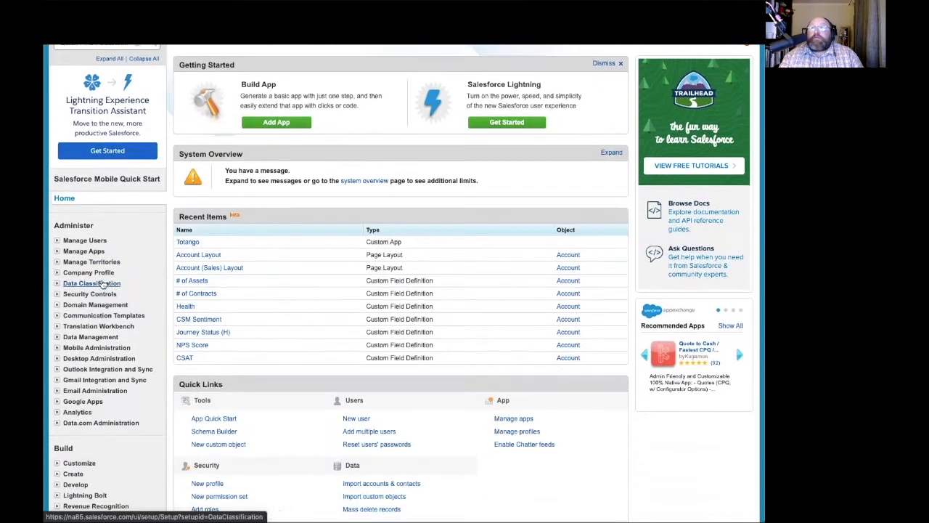
scroll(88, 326, down, 3)
click(73, 351)
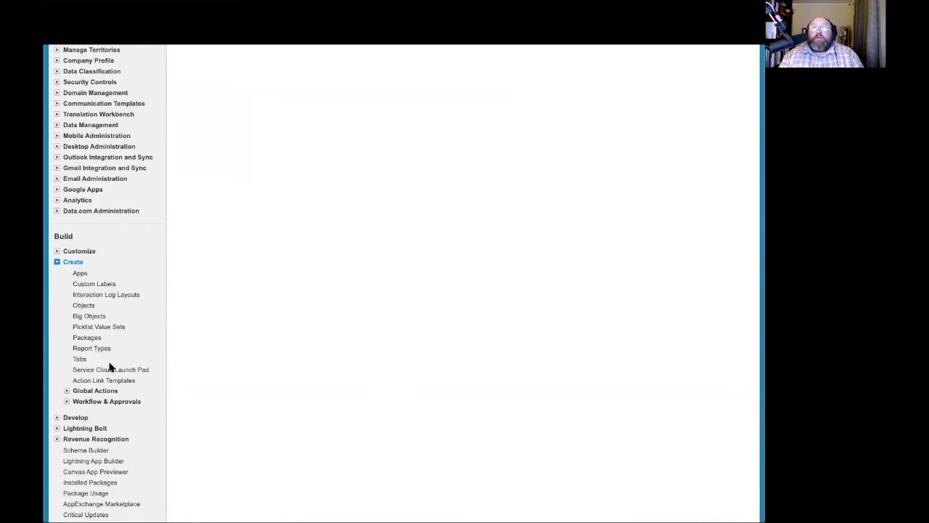
- Start a new app from the Connected Apps section and select the name field
scroll(225, 334, down, 5)
scroll(225, 331, up, 7)
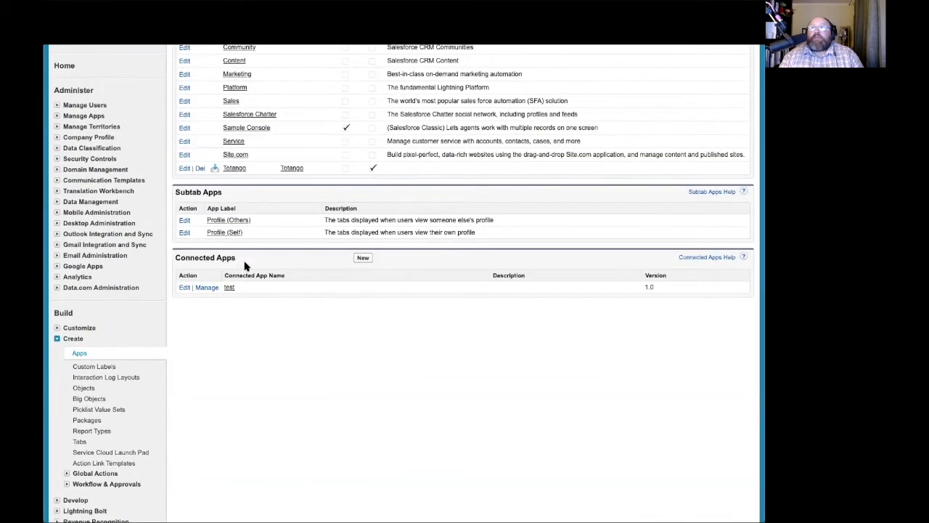
click(366, 259)
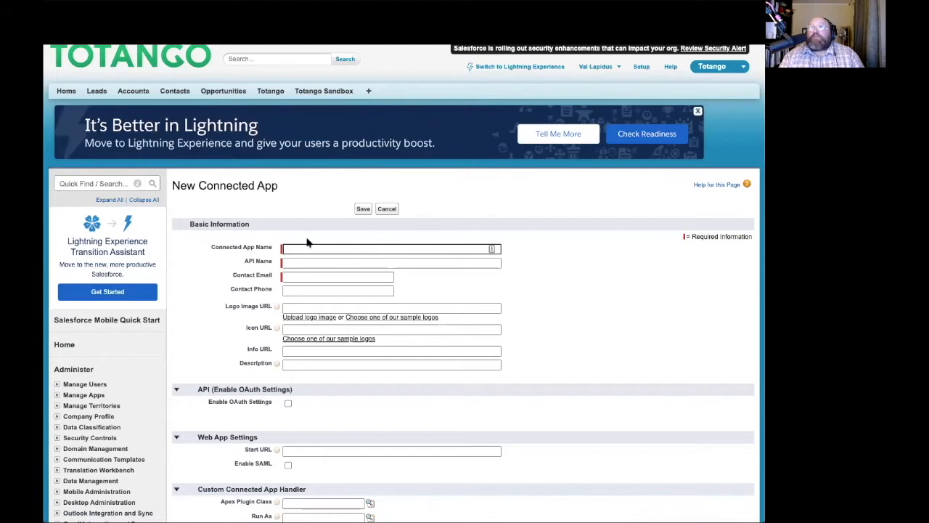
click(325, 250)
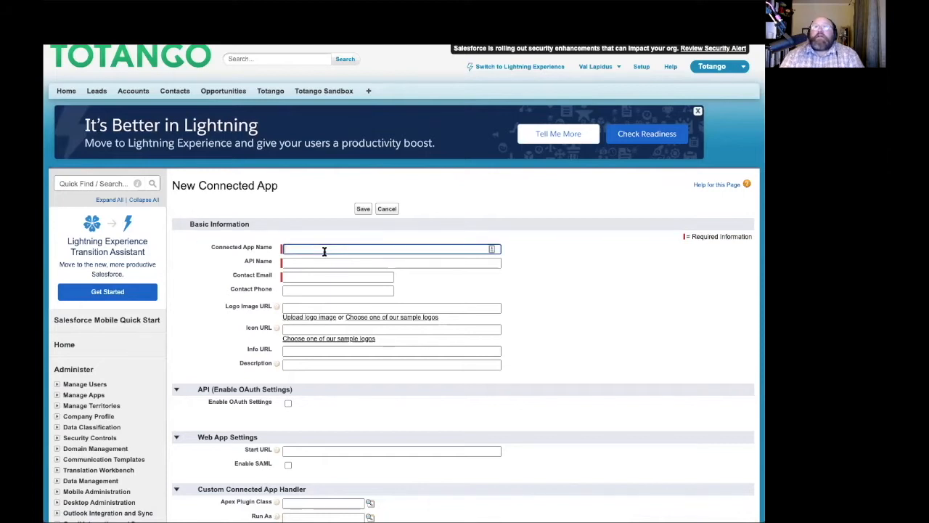
- Name the connected app 'Totango oAuth App', enter the contact e-mail, and enable OAuth settings
text(Tot)
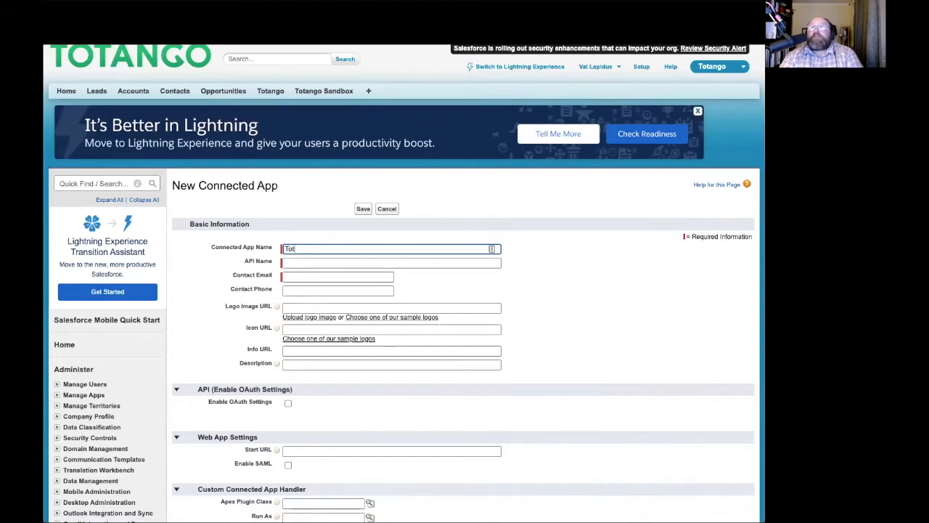
text(ango oAuth App)
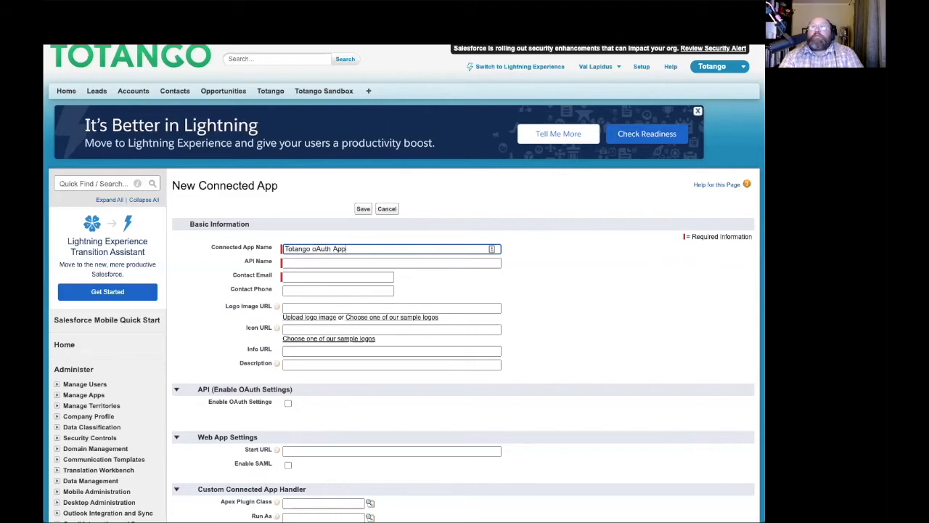
click(305, 277)
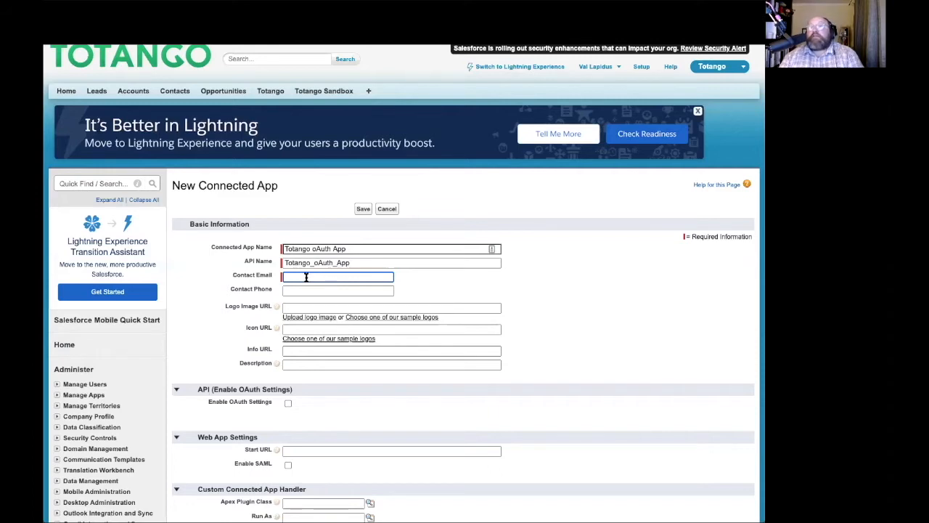
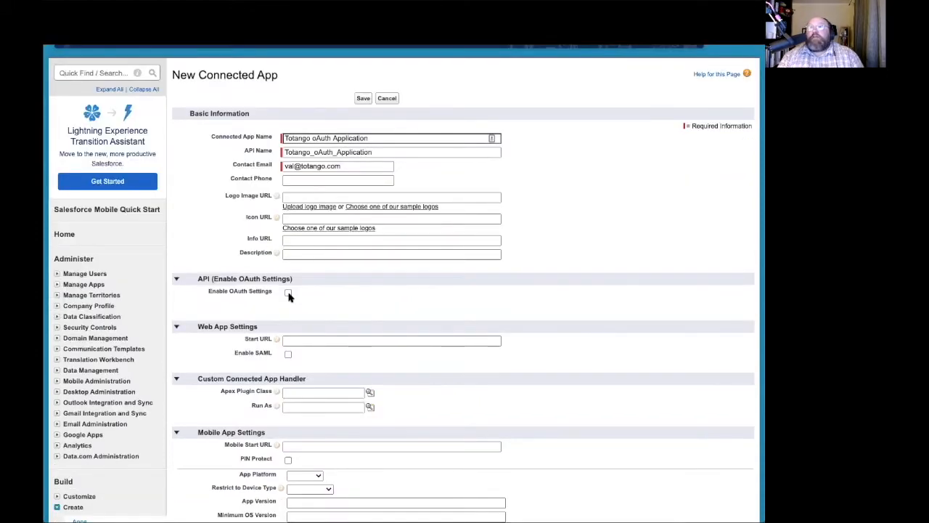
click(288, 293)
click(314, 323)
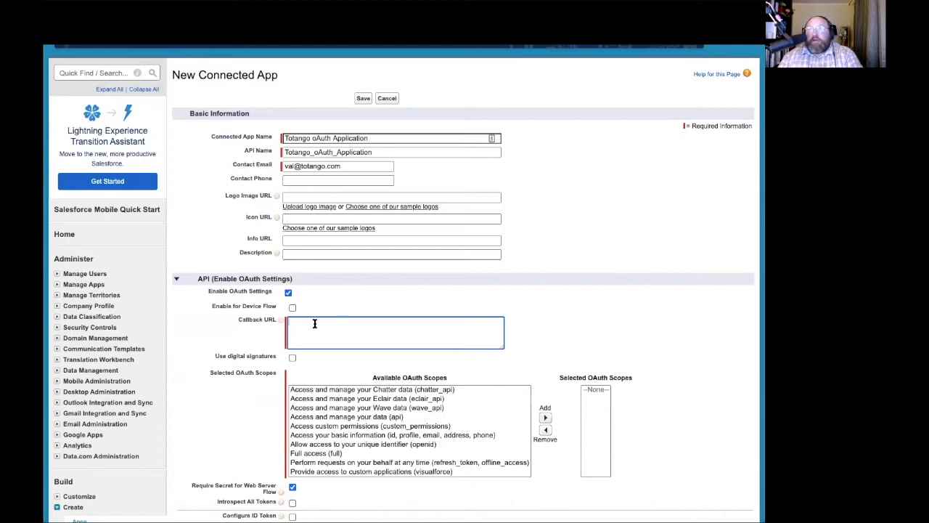
text(https://app.totango.com/auth/das/callback https://app.totango.com/auth/connector/callback)
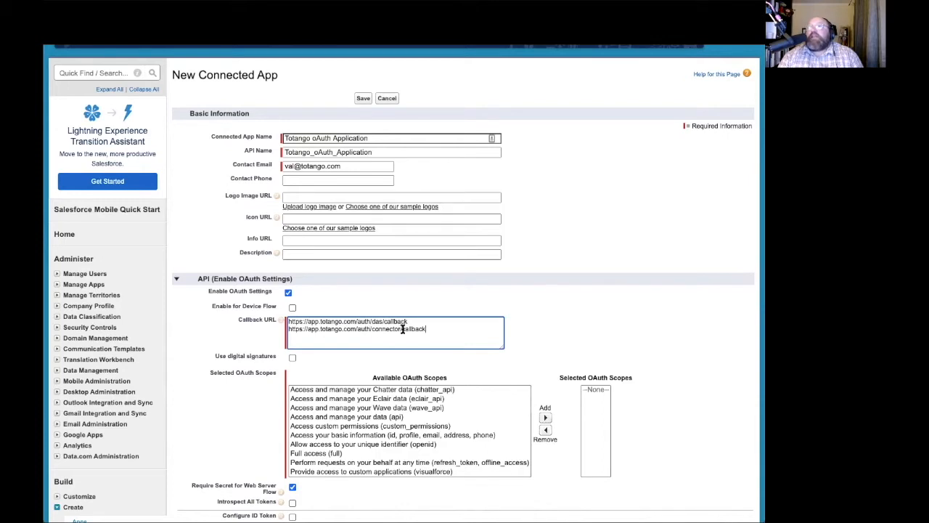
scroll(403, 348, down, 3)
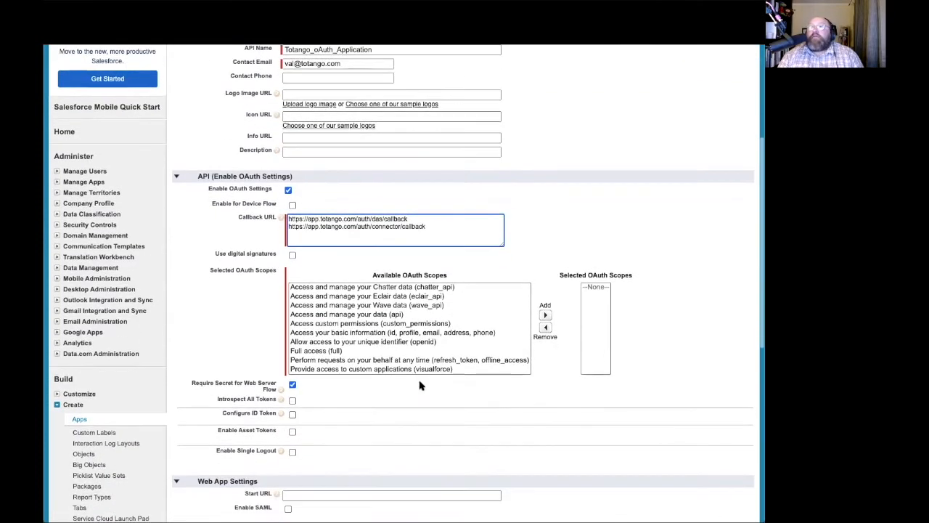
- Add the Full access and refresh_token, offline_access scopes to the app's selected OAuth scopes
click(336, 351)
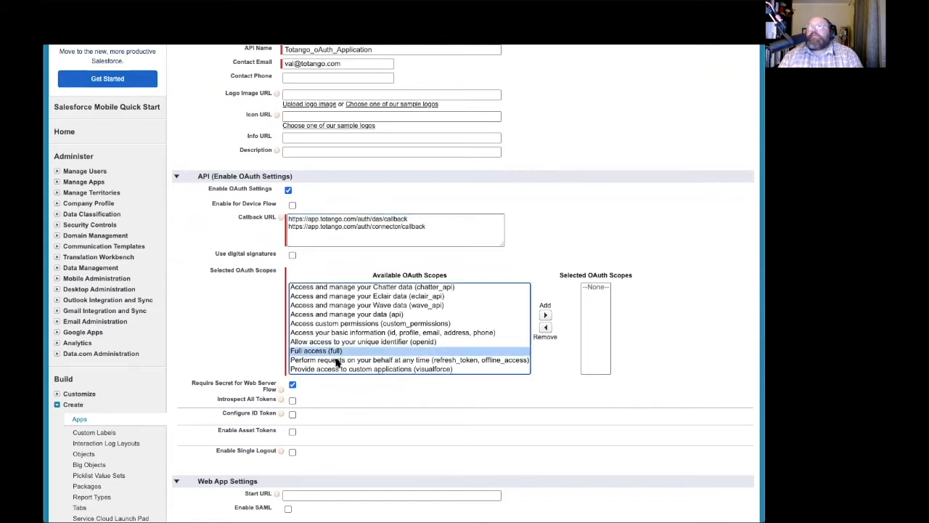
ctrl+click(337, 360)
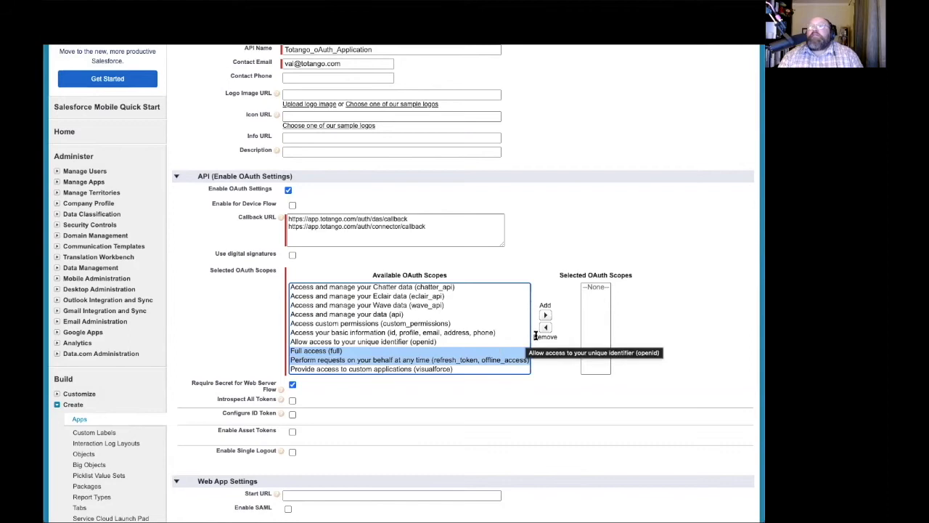
click(545, 314)
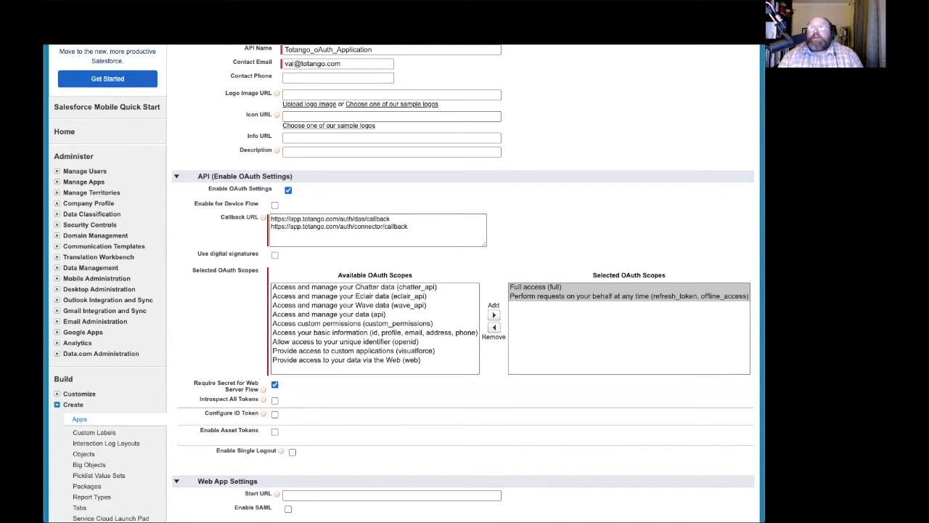
scroll(311, 388, down, 3)
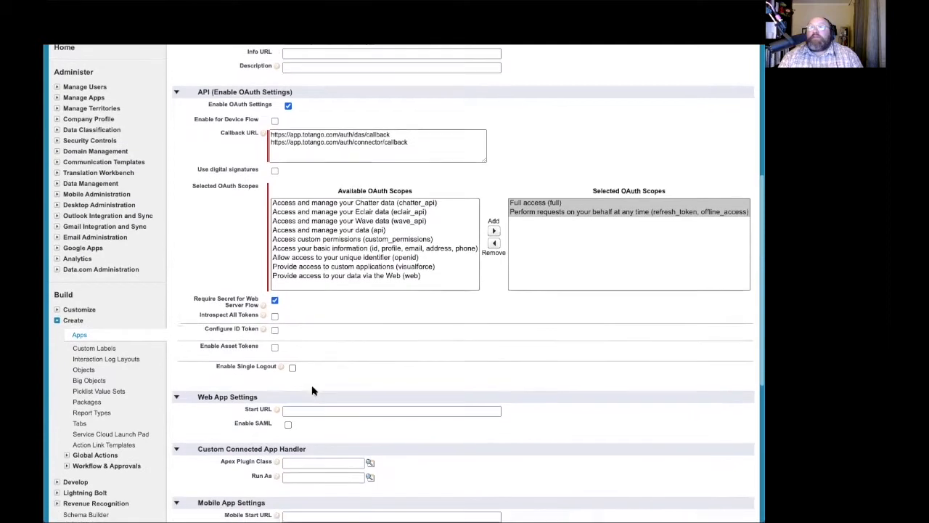
click(275, 328)
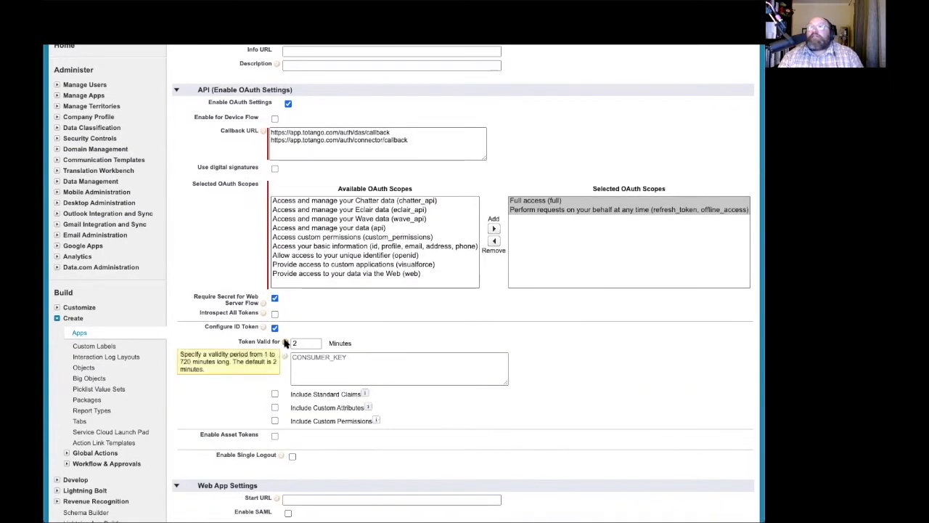
double_click(303, 342)
text(120)
scroll(255, 392, down, 3)
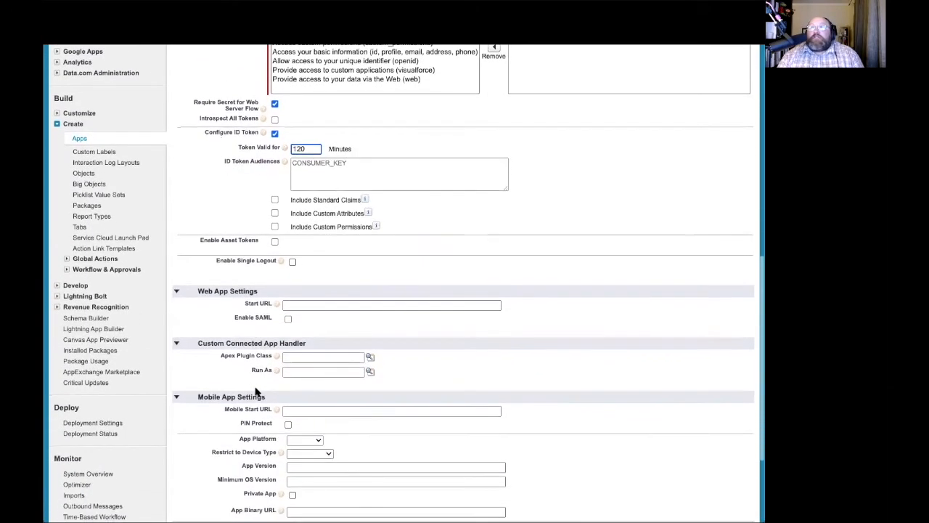
scroll(255, 392, down, 2)
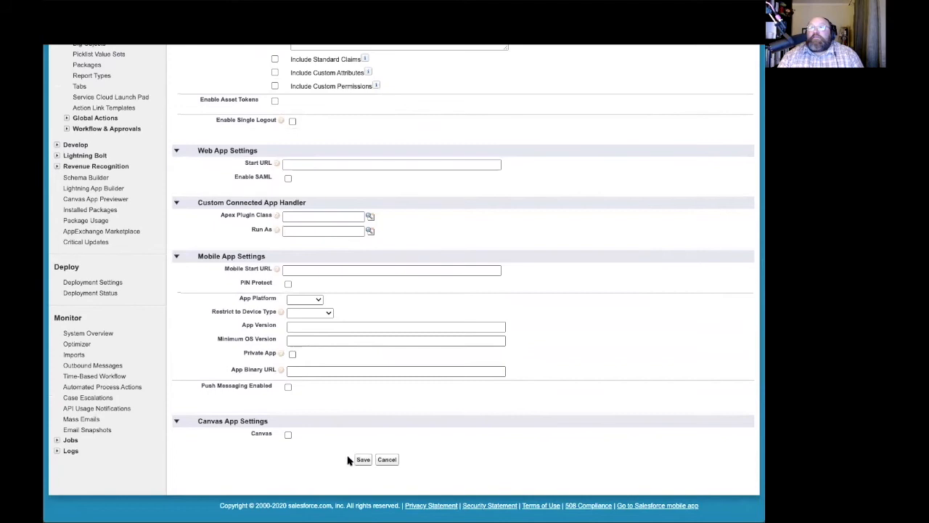
click(363, 460)
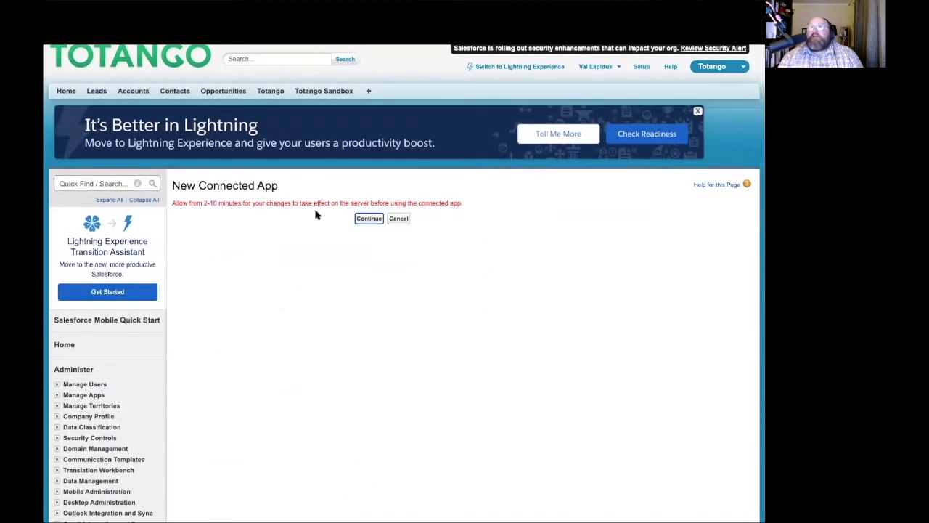
- Continue from the save confirmation to the Totango oAuth Application detail page
click(367, 219)
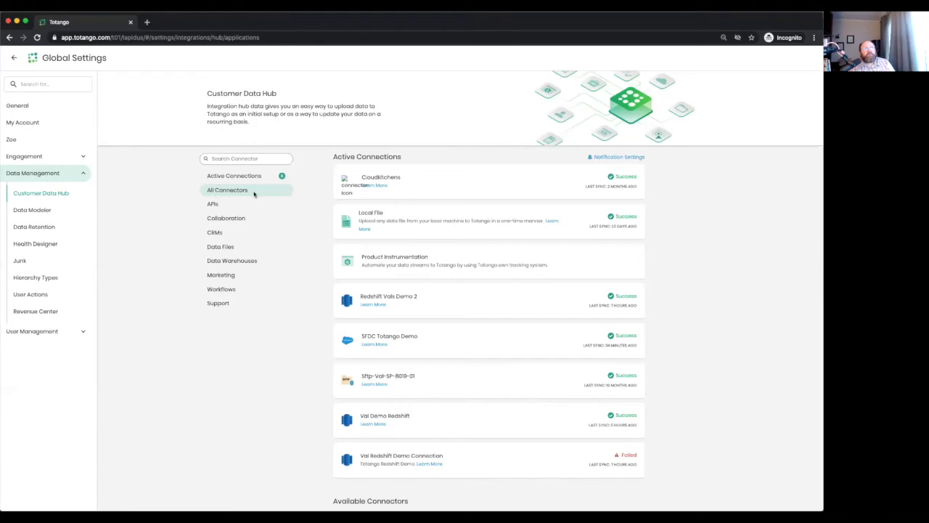
- Filter the Customer Data Hub connector list to the CRMs category
scroll(346, 431, down, 1)
scroll(346, 430, down, 2)
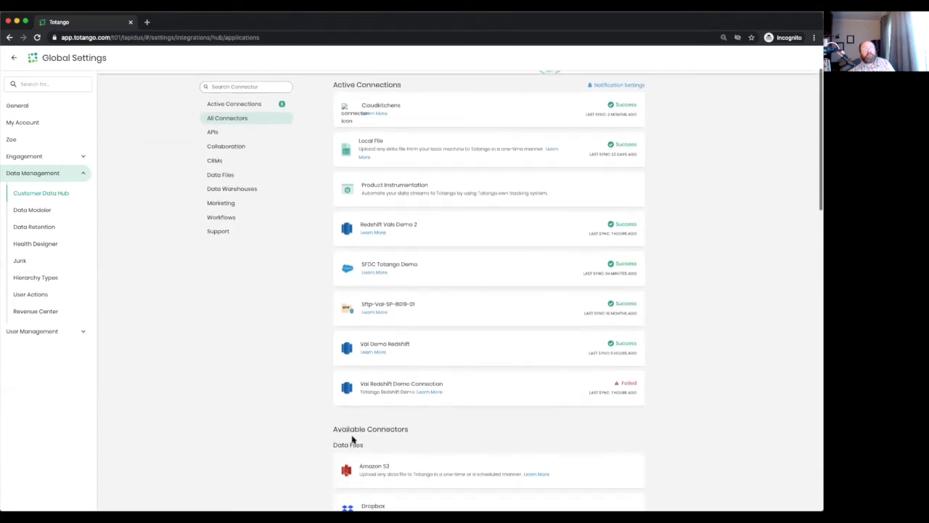
scroll(390, 393, up, 2)
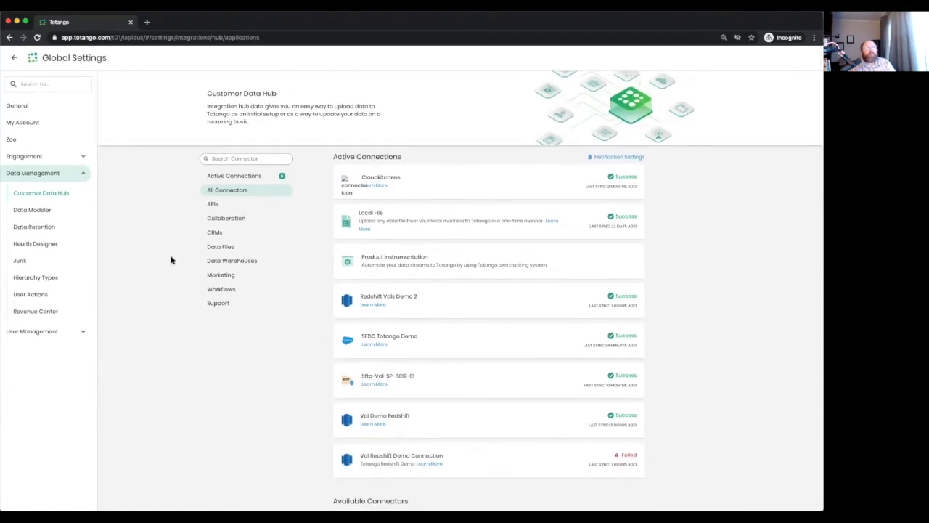
click(216, 233)
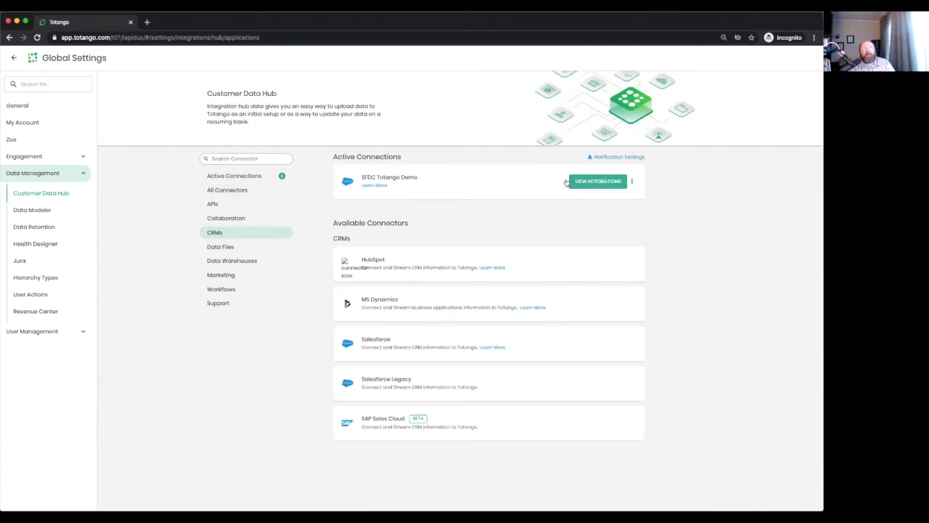
- Start a new Salesforce connection named "Totango's SFDC v2"
click(626, 346)
click(370, 218)
text(Totango)
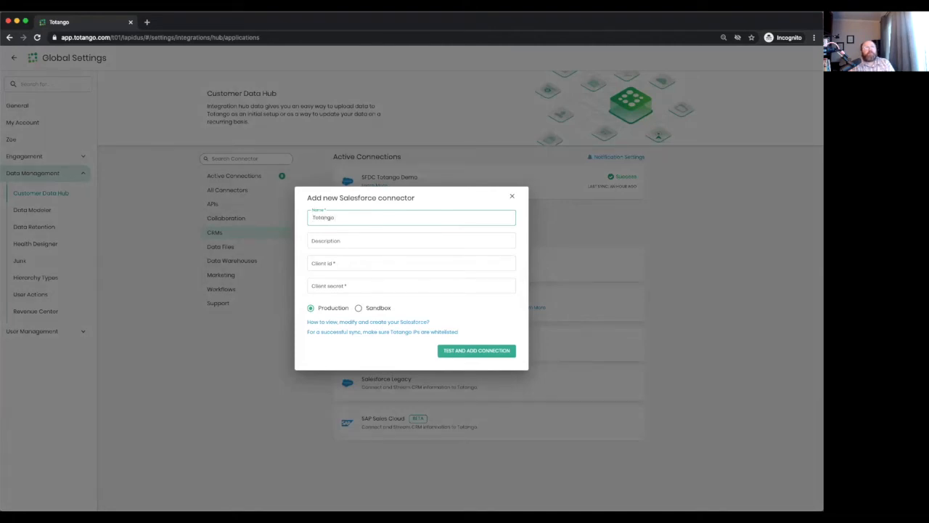
text('s SFDC)
key(Tab)
click(357, 218)
text(v2)
click(342, 240)
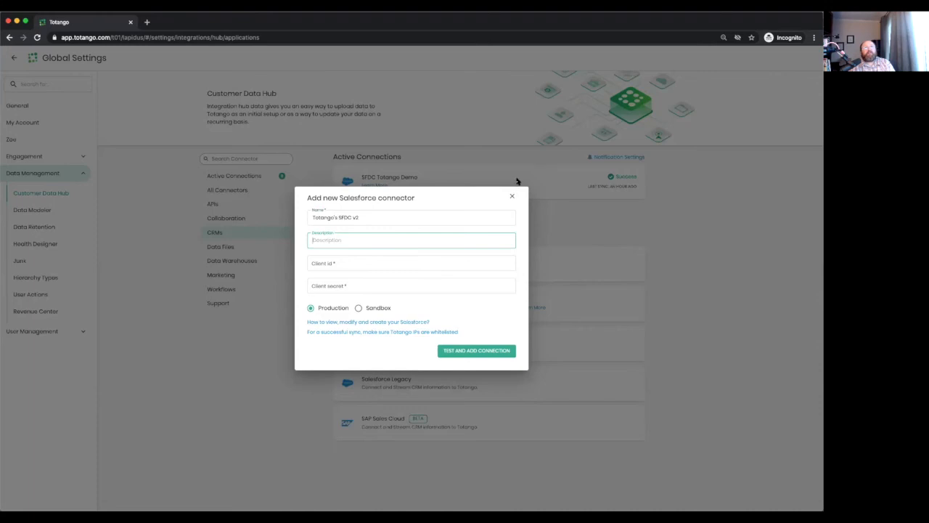
- Paste the connected app's client id and secret, then test and add the connection
click(349, 264)
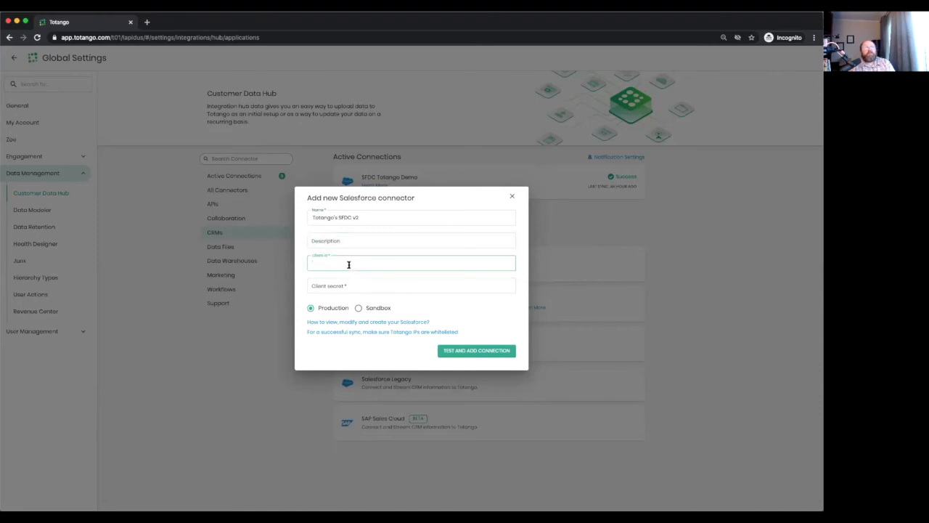
key(ctrl+v)
click(362, 285)
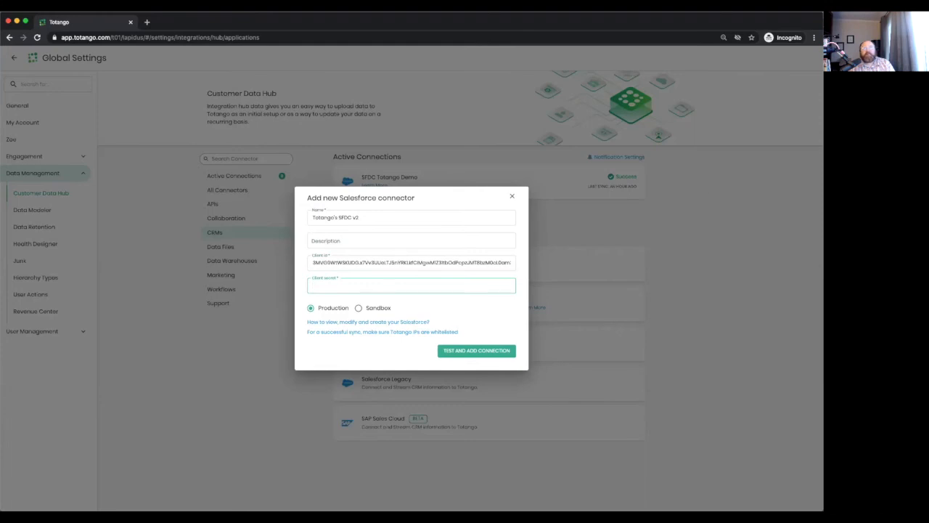
key(super+Tab)
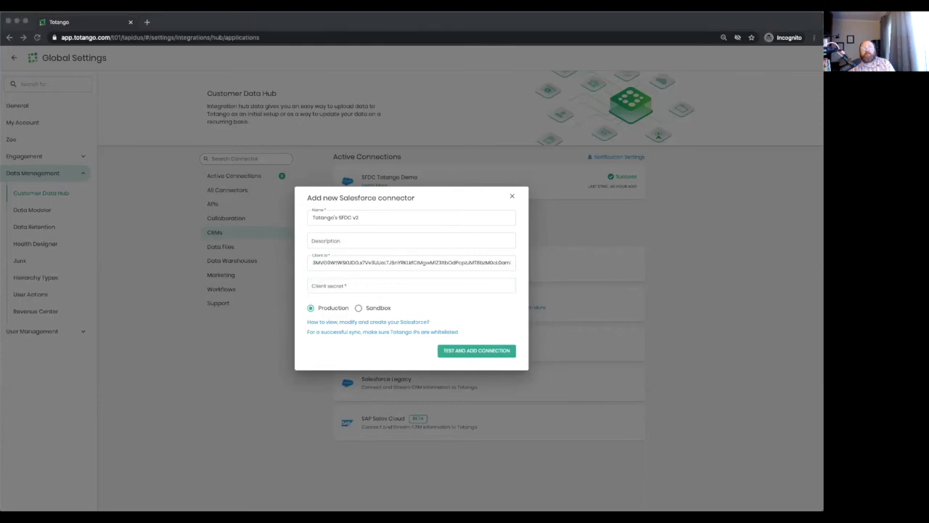
click(345, 284)
key(ctrl+v)
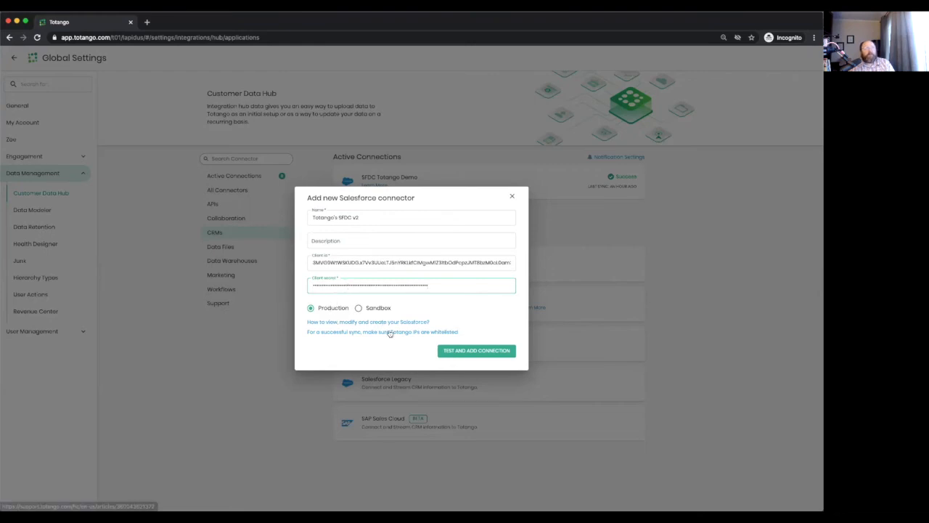
click(479, 351)
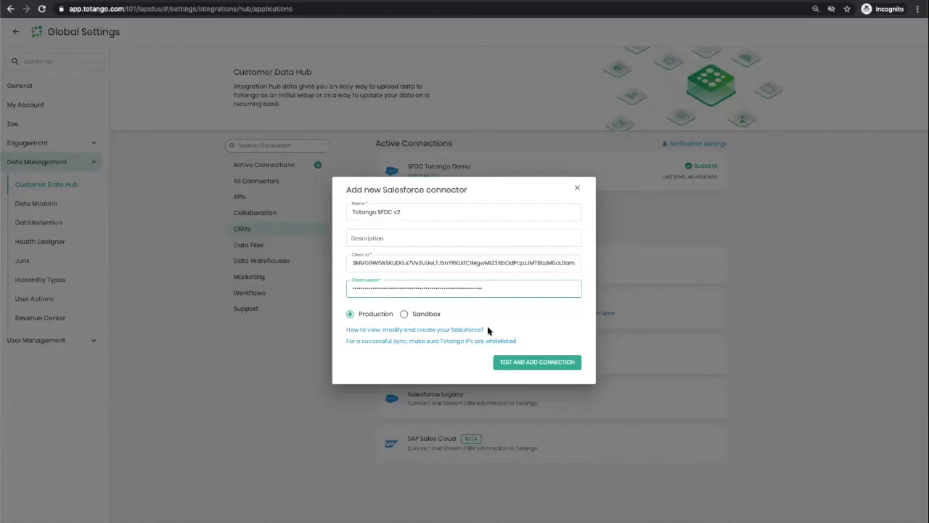
click(535, 361)
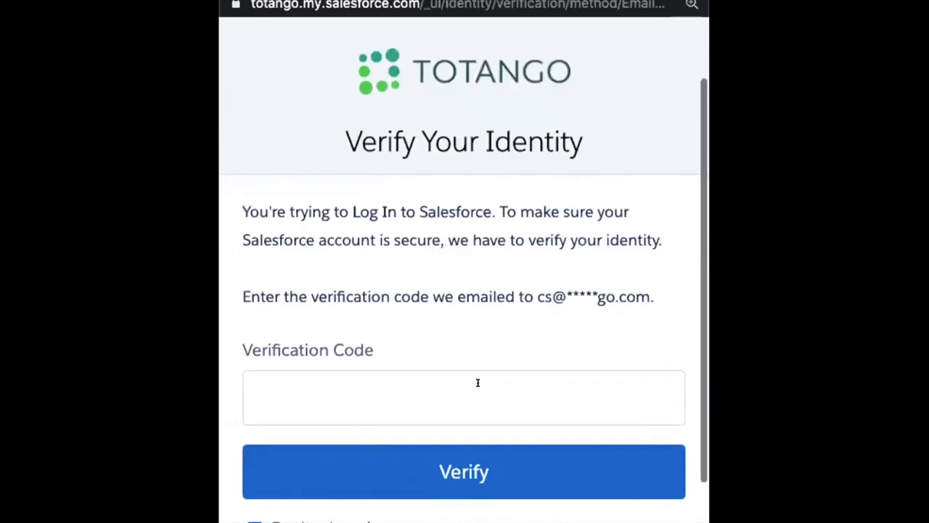
- Verify identity with the emailed Salesforce code to reach the Allow Access page
scroll(477, 382, down, 2)
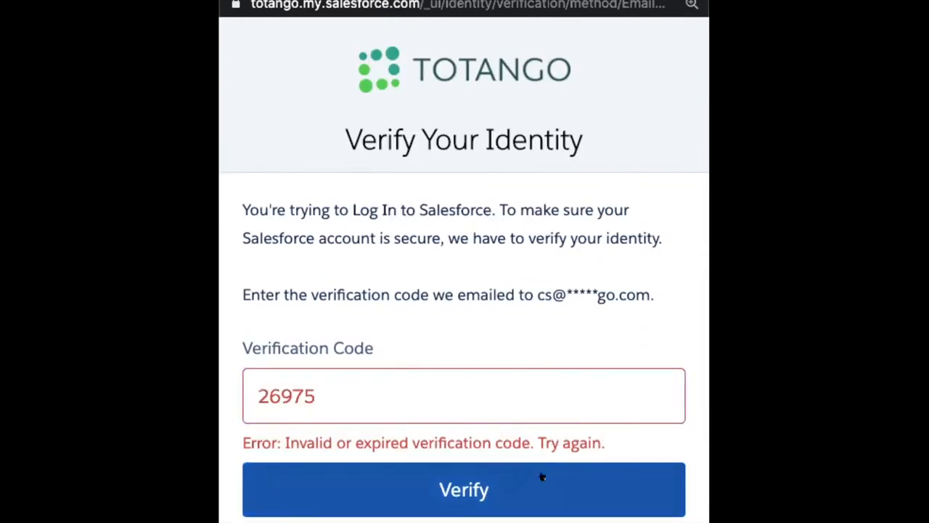
click(590, 475)
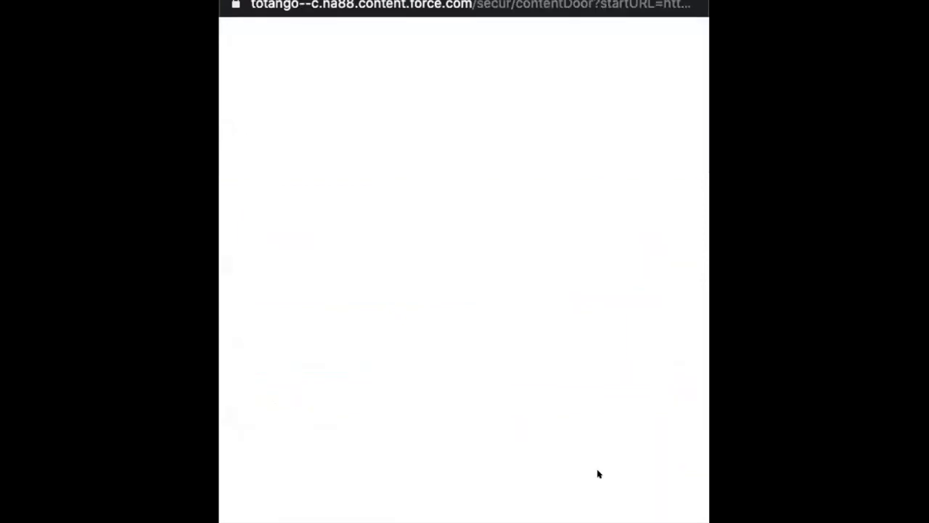
scroll(599, 474, down, 2)
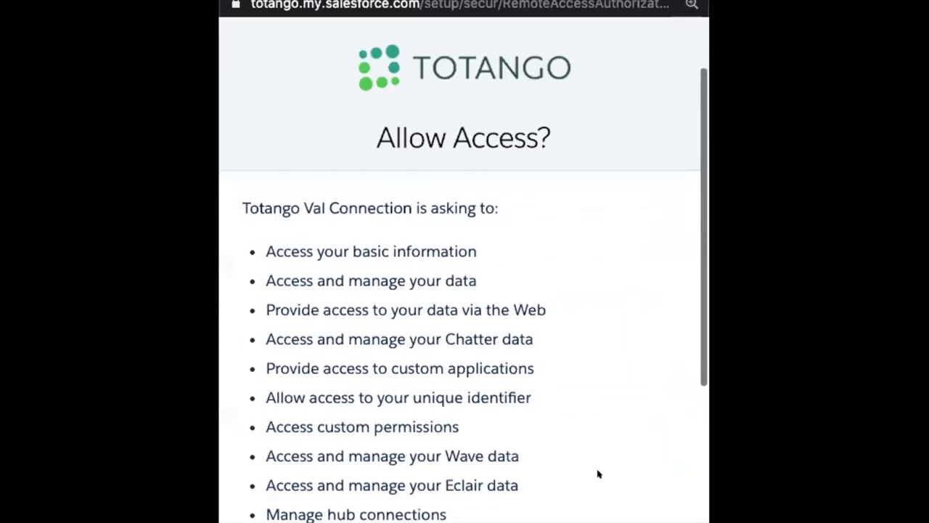
scroll(598, 474, down, 5)
- Allow Totango access, then open the Totango SFDC V2 connector's integrations page
click(649, 385)
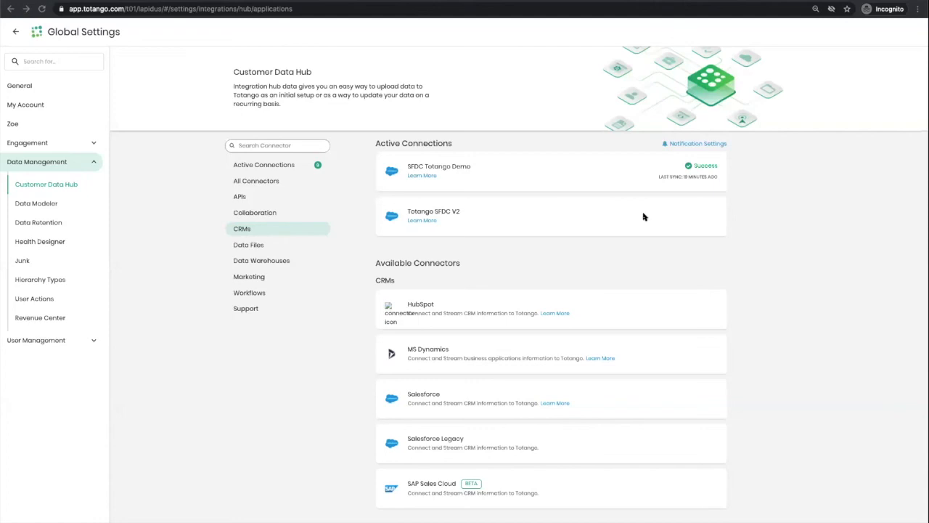
mouse_move(439, 224)
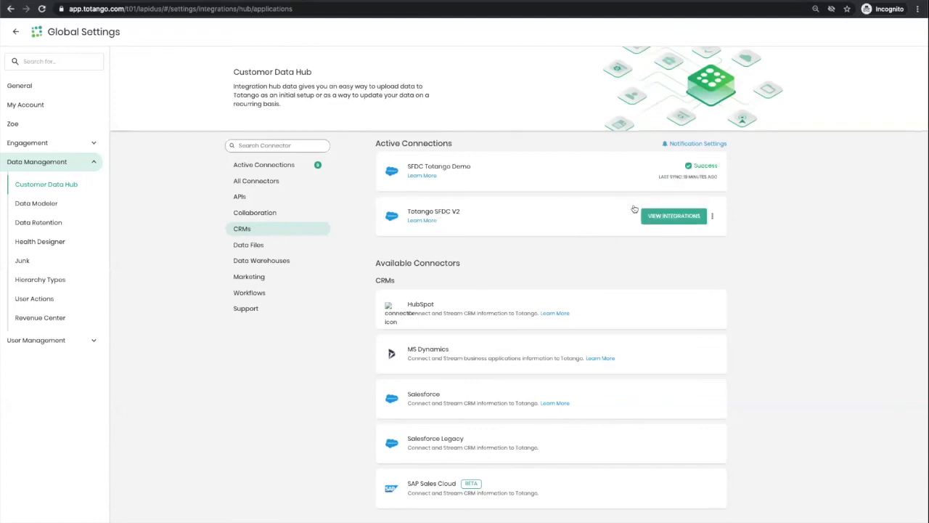
click(662, 217)
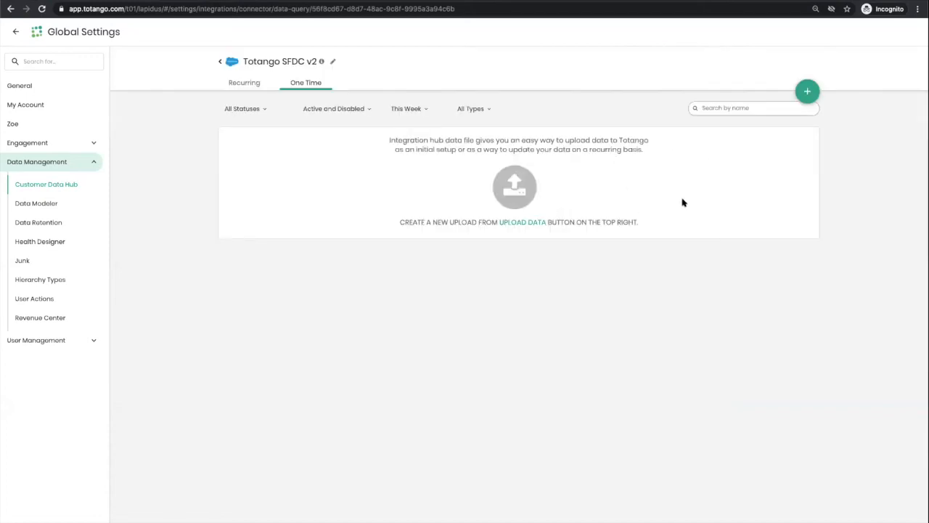